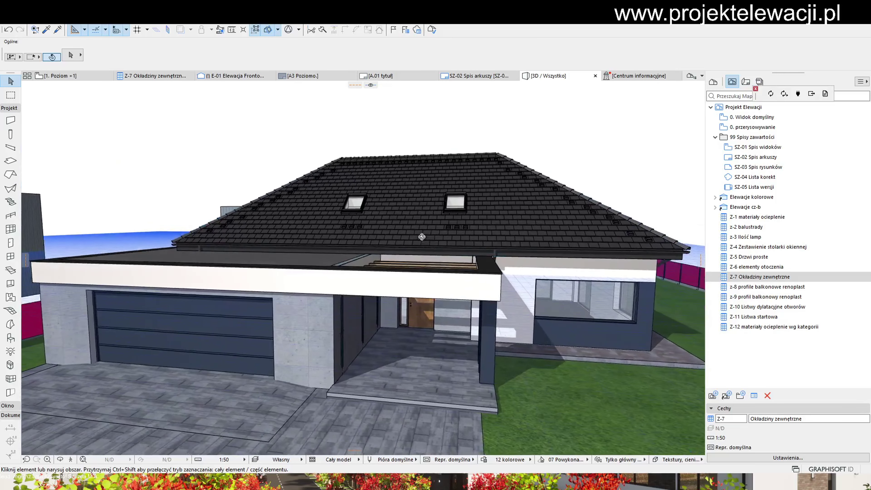
# - Select the three entrance columns and stretch their bases up to elevation 0,00, making them 245,00 high
pyautogui.keyDown('shift'); pyautogui.moveTo(434, 312); pyautogui.dragTo(438, 286, button='middle'); pyautogui.keyUp('shift')
pyautogui.scroll(-3, 437, 286)
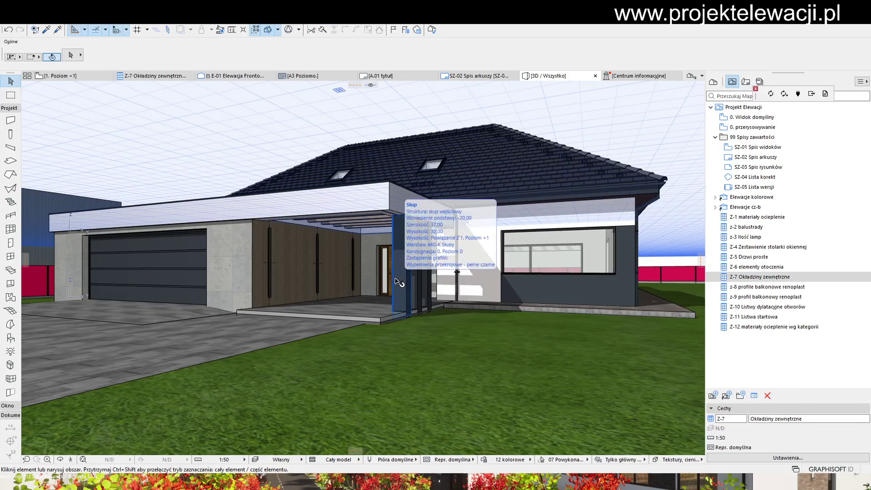
pyautogui.scroll(3, 398, 282)
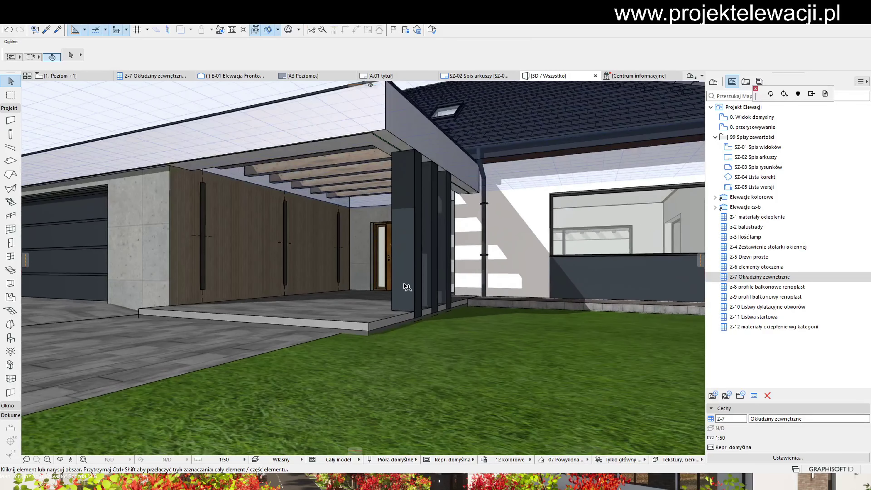
pyautogui.click(421, 287)
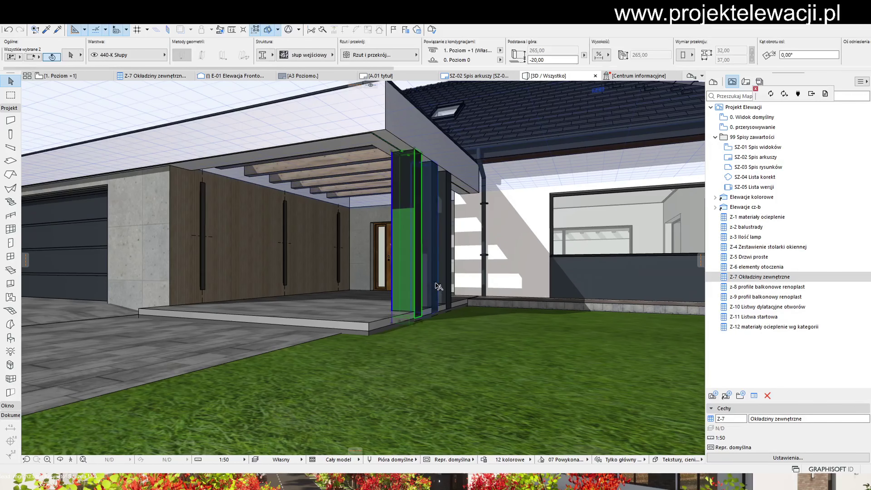
pyautogui.keyDown('shift'); pyautogui.click(434, 286); pyautogui.keyUp('shift')
pyautogui.keyDown('shift'); pyautogui.click(448, 286); pyautogui.keyUp('shift')
pyautogui.click(395, 324)
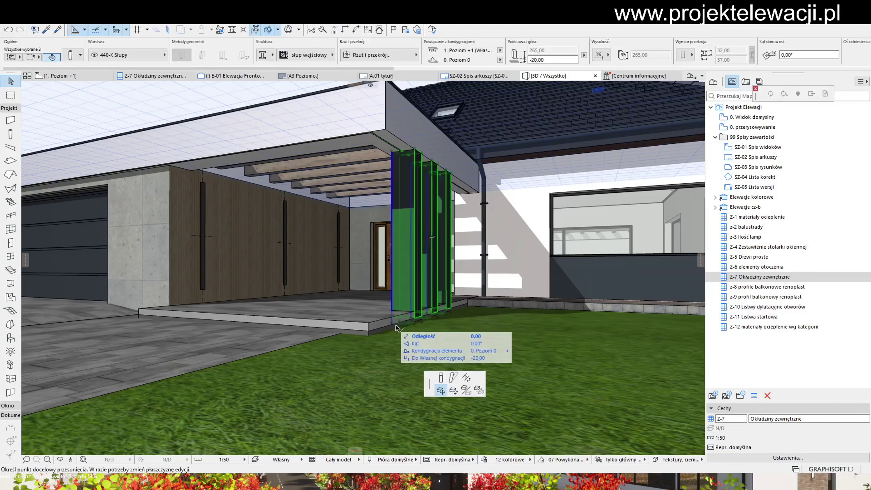
pyautogui.click(441, 378)
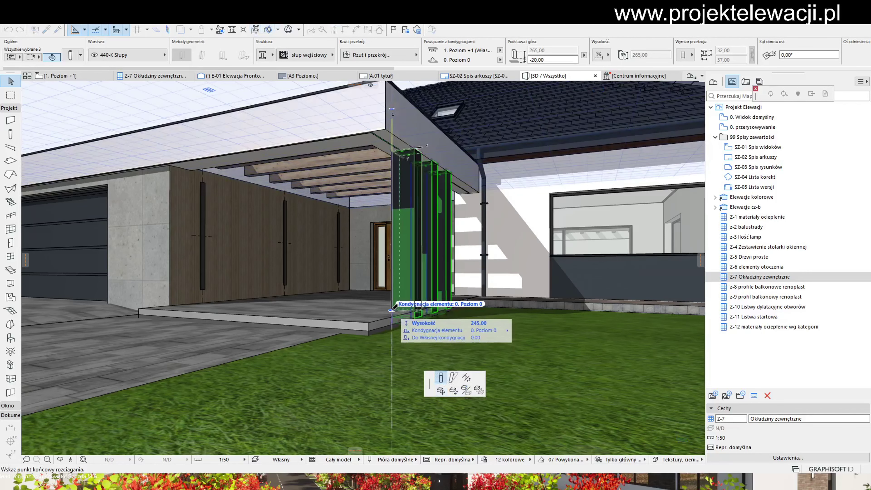
pyautogui.click(392, 310)
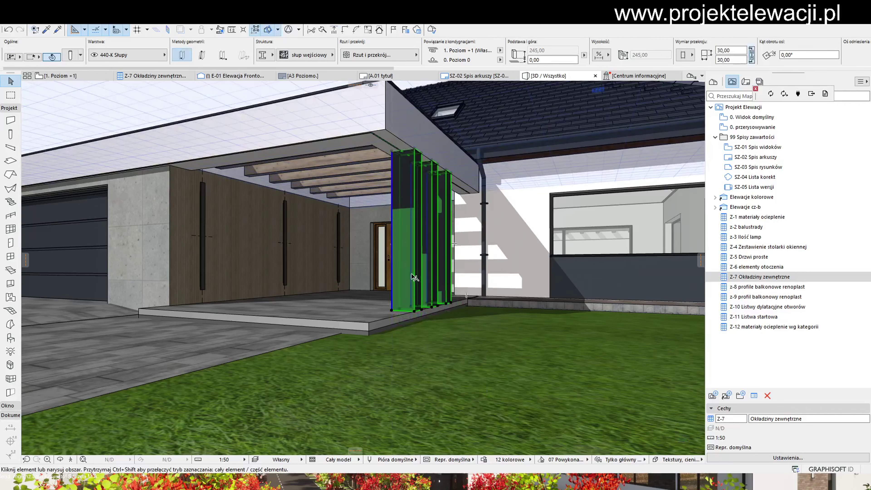
pyautogui.press('Escape')
# - Check the element settings of the paved slab running around the house
pyautogui.scroll(-5, 406, 274)
pyautogui.click(399, 328)
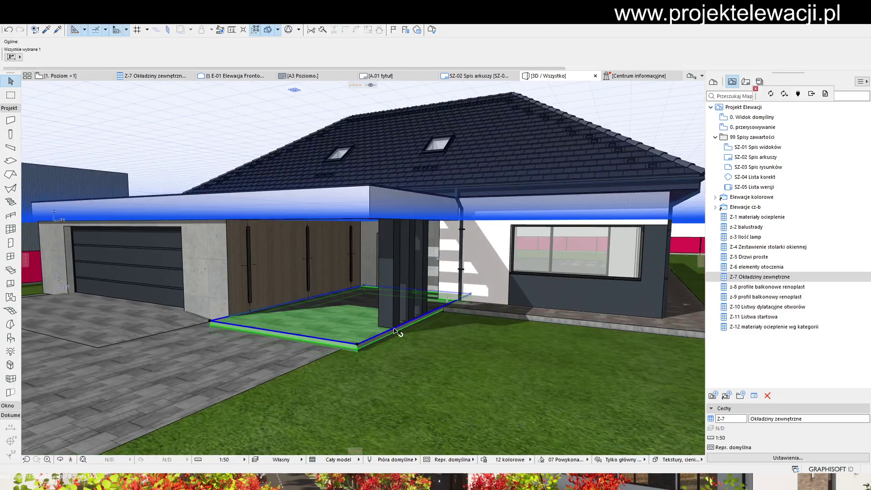
pyautogui.click(468, 308)
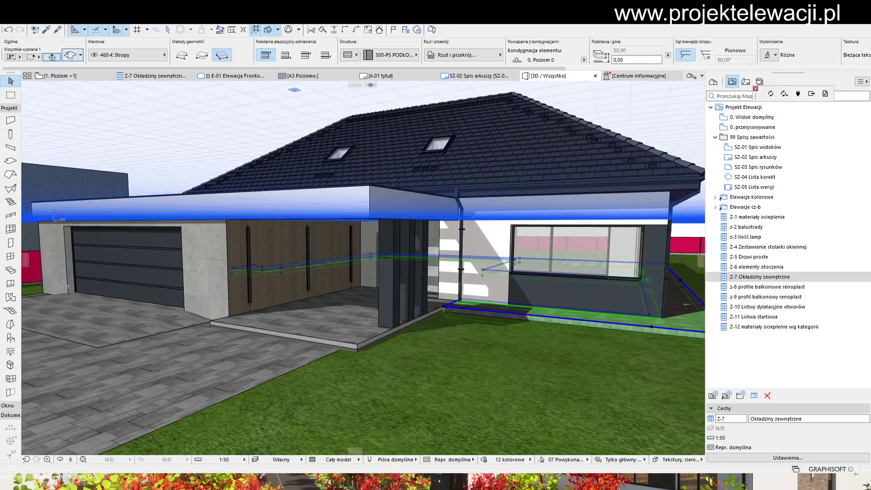
pyautogui.hotkey('ctrl', 't')
pyautogui.press('Escape')
# - Override the bottom surface of the entrance porch slab with Beton - 10
pyautogui.click(292, 309)
pyautogui.click(72, 51)
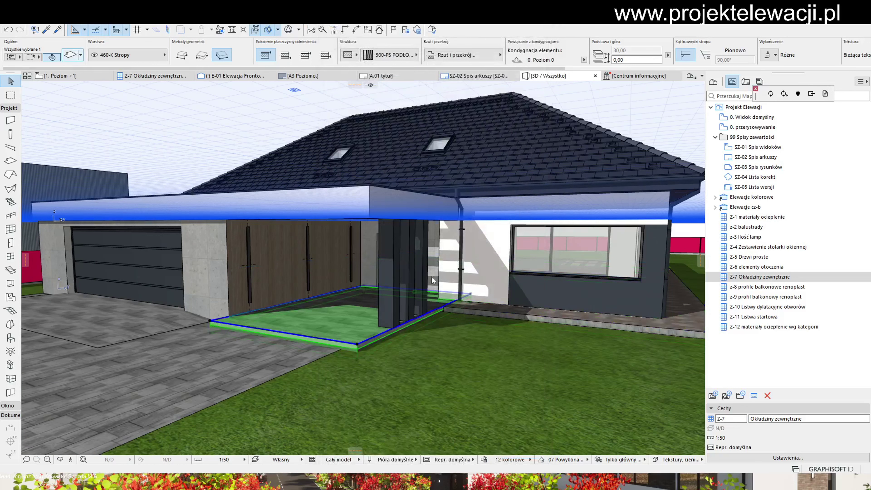
pyautogui.hotkey('ctrl', 't')
pyautogui.click(405, 258)
pyautogui.write('b')
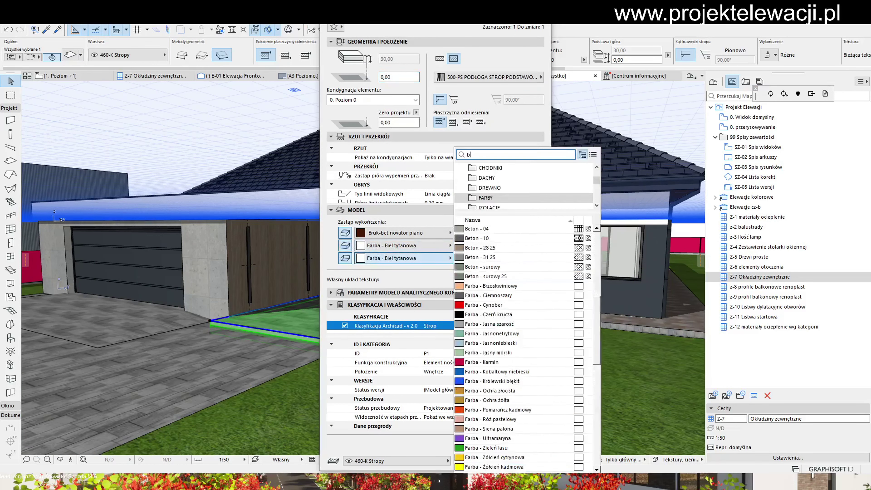
pyautogui.write('et')
pyautogui.click(515, 272)
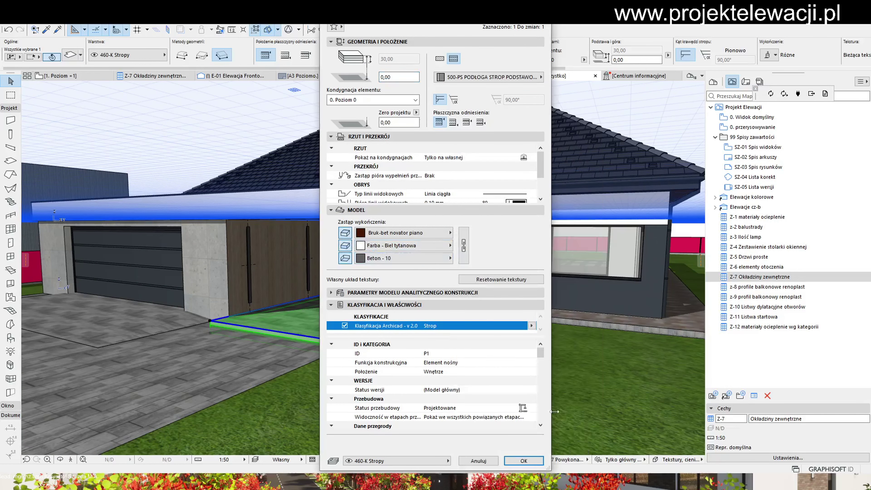
pyautogui.click(524, 460)
pyautogui.press('Escape')
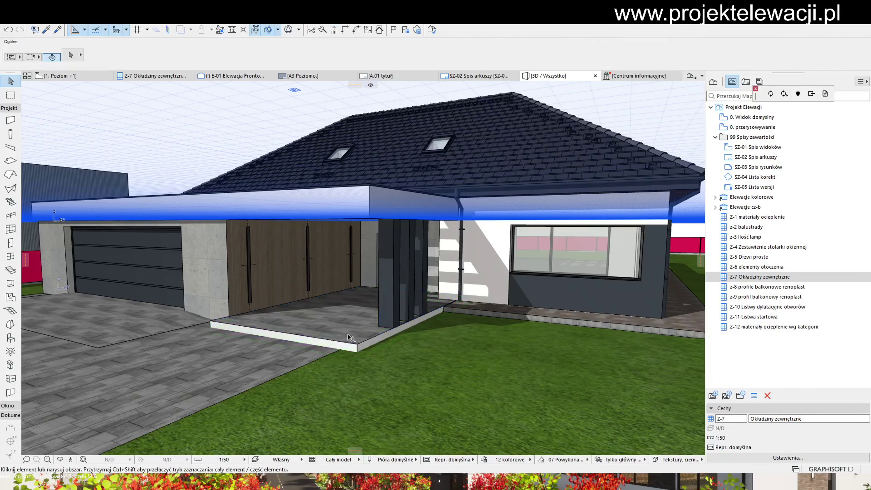
# - Inspect the surface overrides in the settings of the paved slab around the house
pyautogui.click(504, 320)
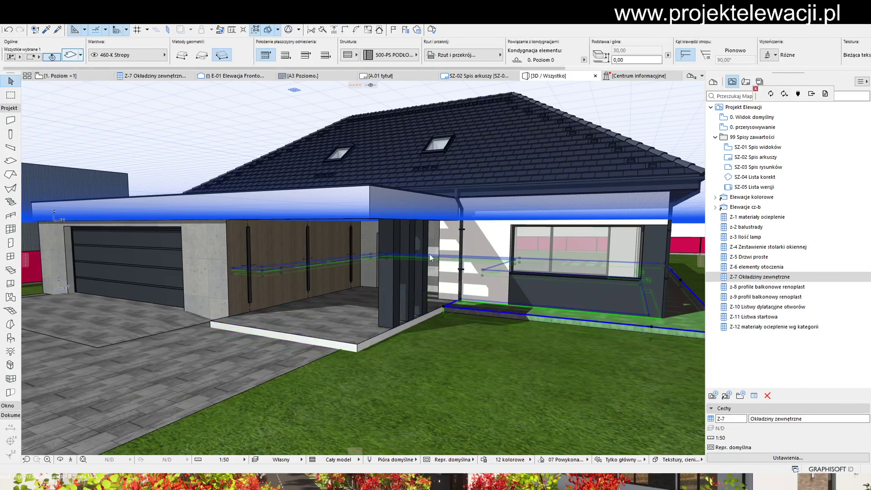
pyautogui.hotkey('ctrl', 't')
pyautogui.click(524, 461)
pyautogui.press('Escape')
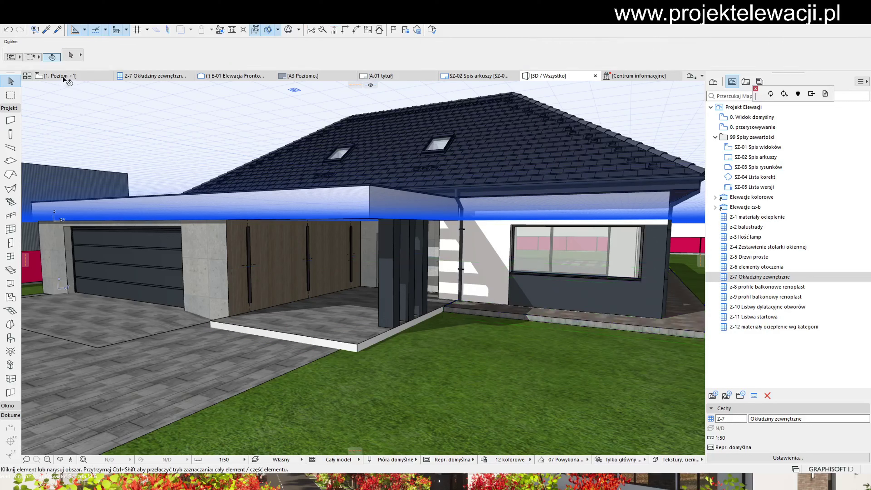
# - Set the entrance porch slab's edge surface to Beton - 10 and its bottom surface to NIEUŻYWANY
pyautogui.click(68, 52)
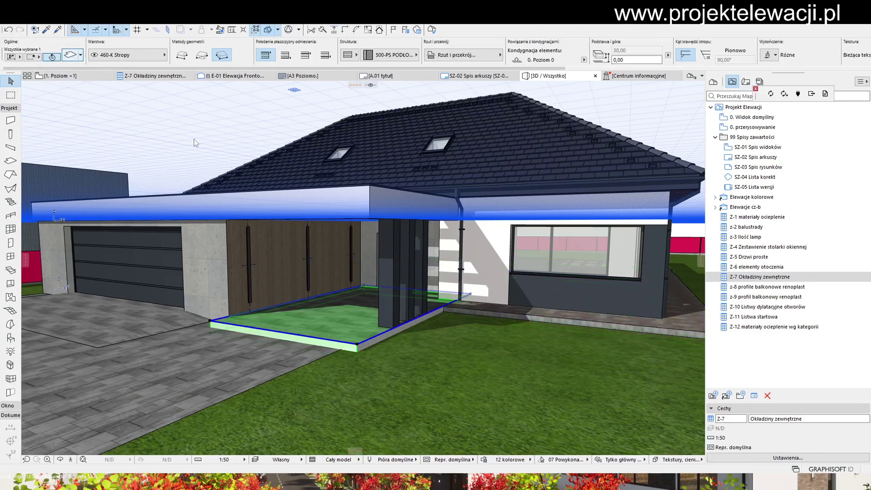
pyautogui.hotkey('ctrl', 't')
pyautogui.click(389, 249)
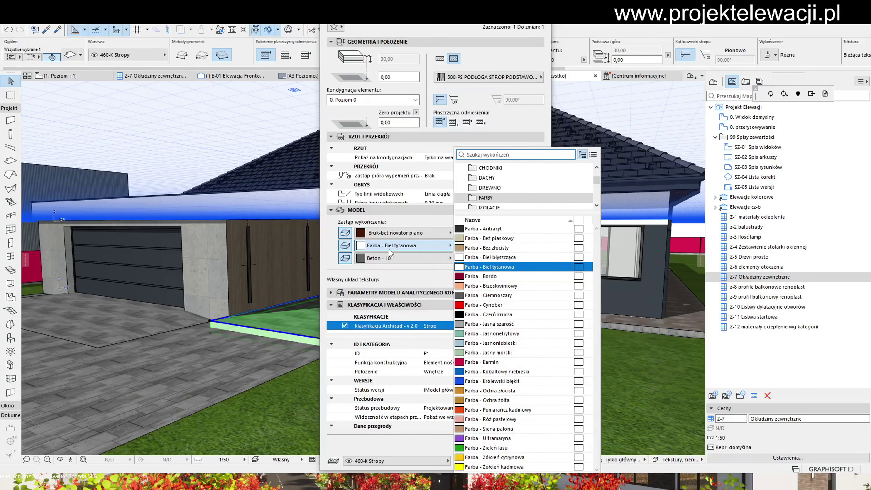
pyautogui.write('bet')
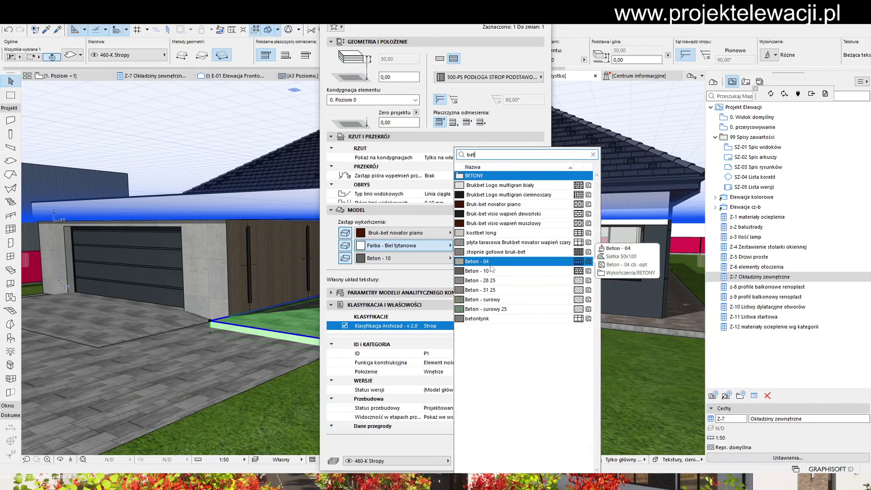
pyautogui.click(494, 271)
pyautogui.click(426, 263)
pyautogui.write('nie')
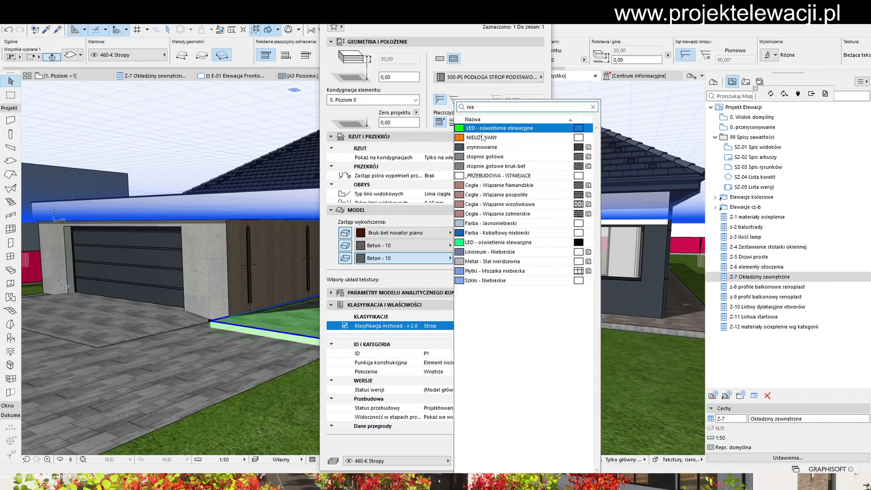
pyautogui.click(483, 137)
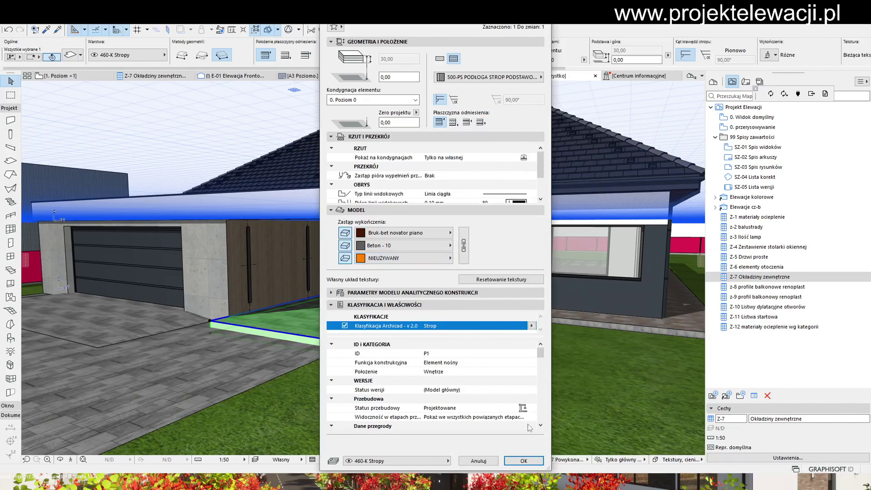
pyautogui.click(524, 461)
pyautogui.press('Escape')
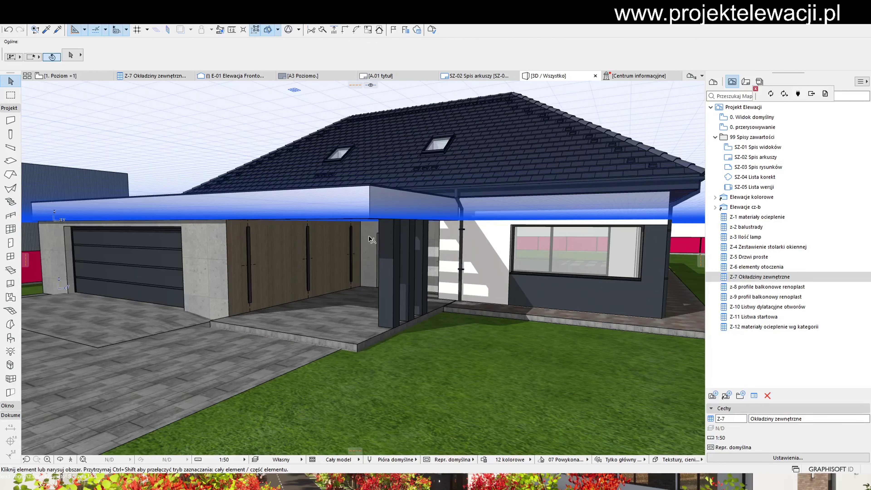
# - Hide the editing plane in the 3D view and show it again to compare the house's appearance
pyautogui.scroll(-5, 432, 276)
pyautogui.keyDown('shift'); pyautogui.moveTo(472, 295); pyautogui.dragTo(386, 293, button='middle'); pyautogui.keyUp('shift')
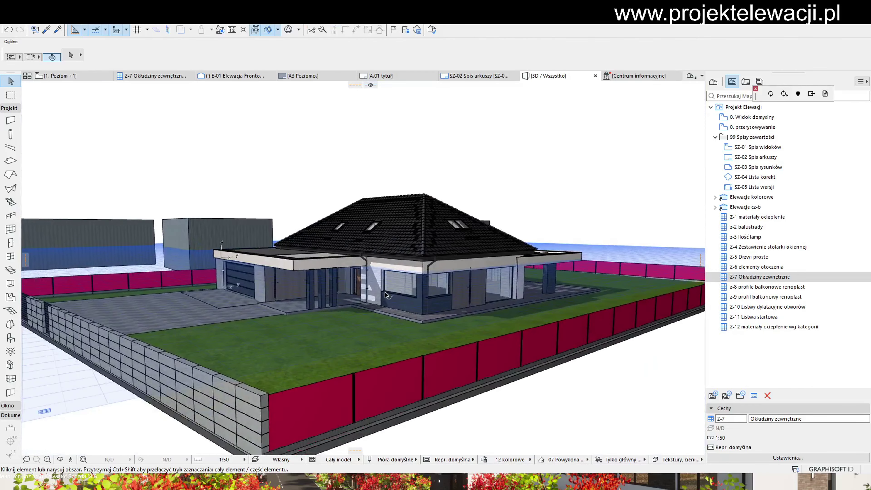
pyautogui.scroll(3, 385, 293)
pyautogui.scroll(2, 388, 295)
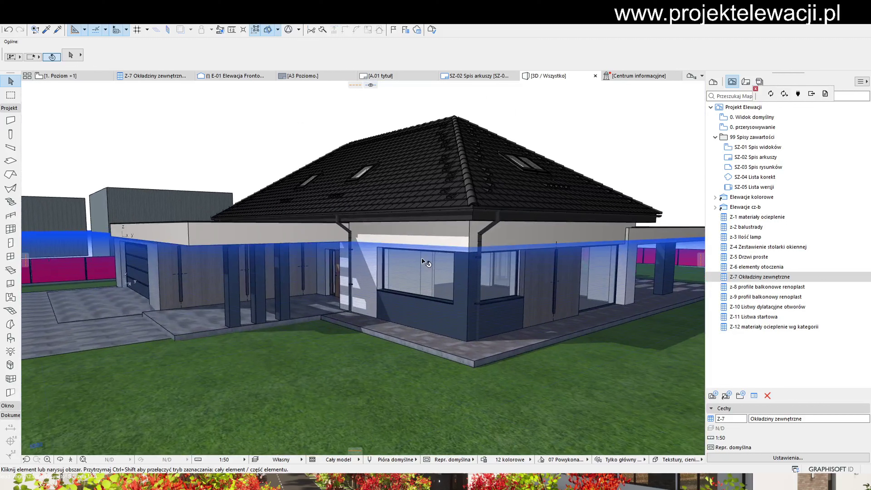
pyautogui.moveTo(422, 258)
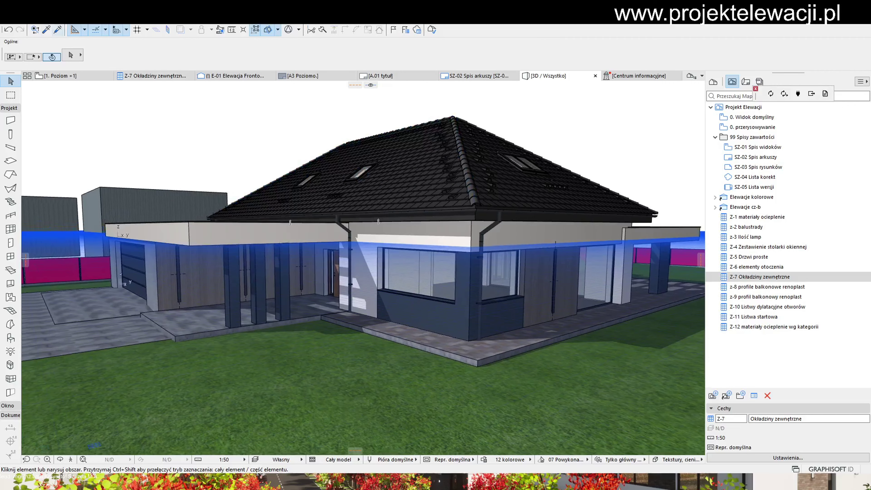
pyautogui.click(45, 20)
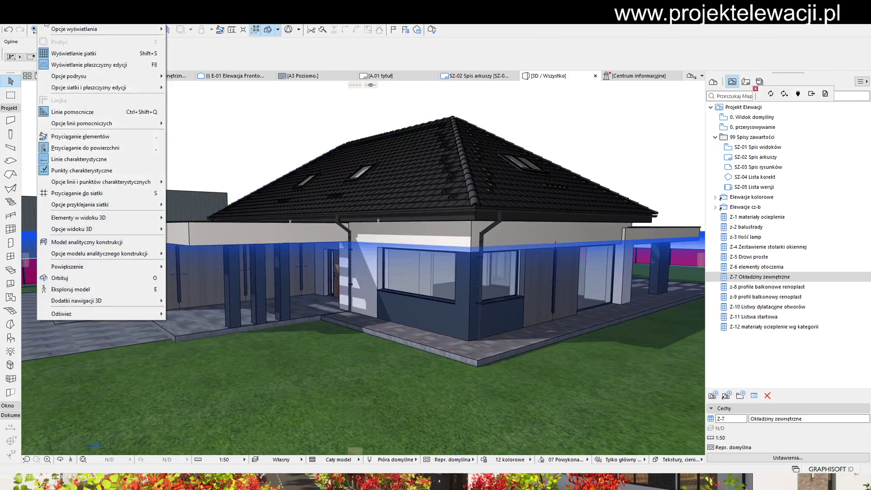
pyautogui.click(74, 67)
pyautogui.keyDown('shift'); pyautogui.moveTo(368, 228); pyautogui.dragTo(239, 164, button='middle'); pyautogui.keyUp('shift')
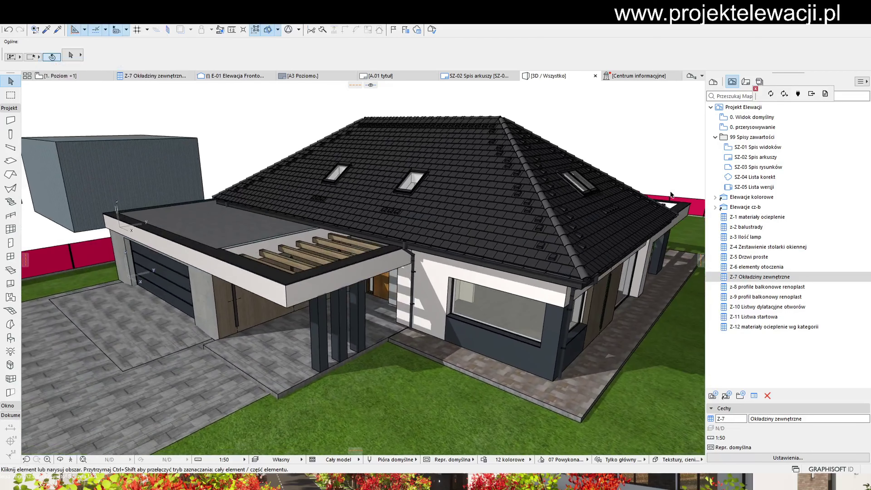
pyautogui.click(46, 20)
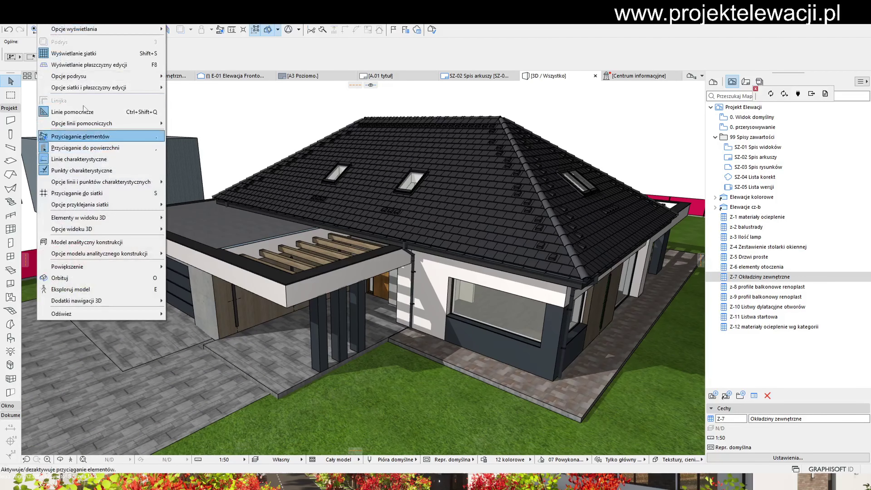
pyautogui.click(84, 65)
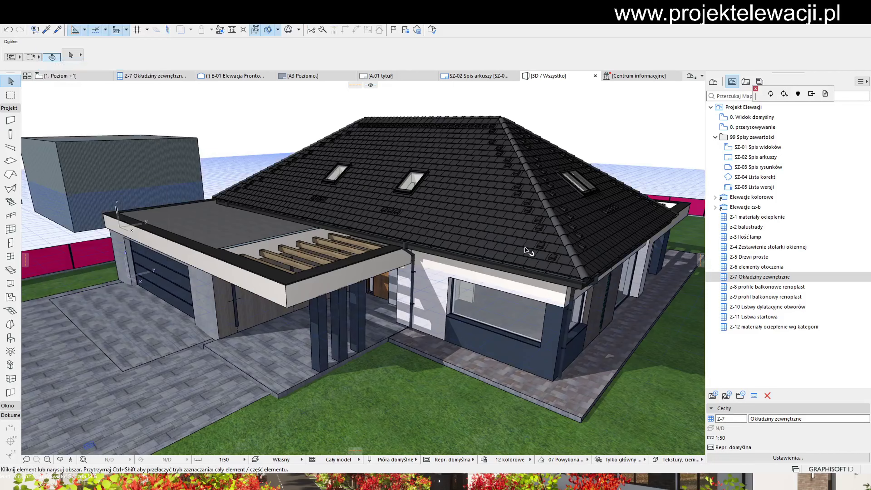
# - Turn off the display of the editing plane in the 3D view
pyautogui.keyDown('shift'); pyautogui.moveTo(384, 266); pyautogui.dragTo(403, 271, button='middle'); pyautogui.keyUp('shift')
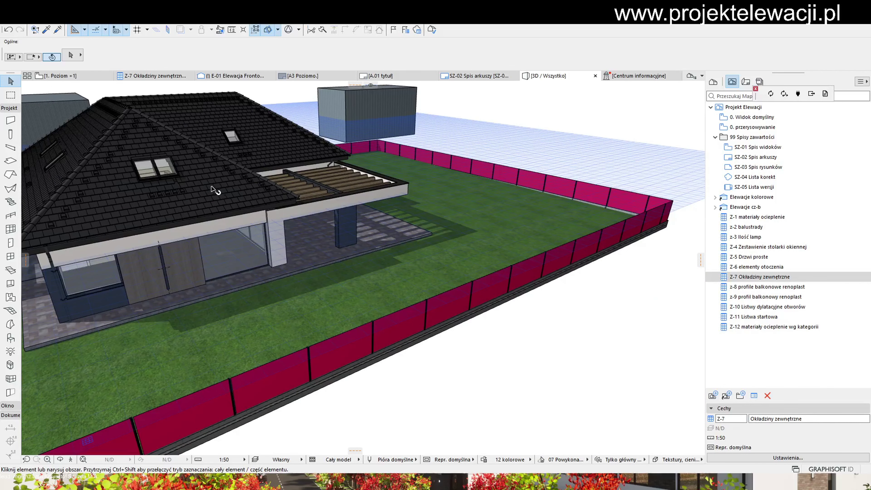
pyautogui.keyDown('shift'); pyautogui.moveTo(211, 189); pyautogui.dragTo(309, 231, button='middle'); pyautogui.keyUp('shift')
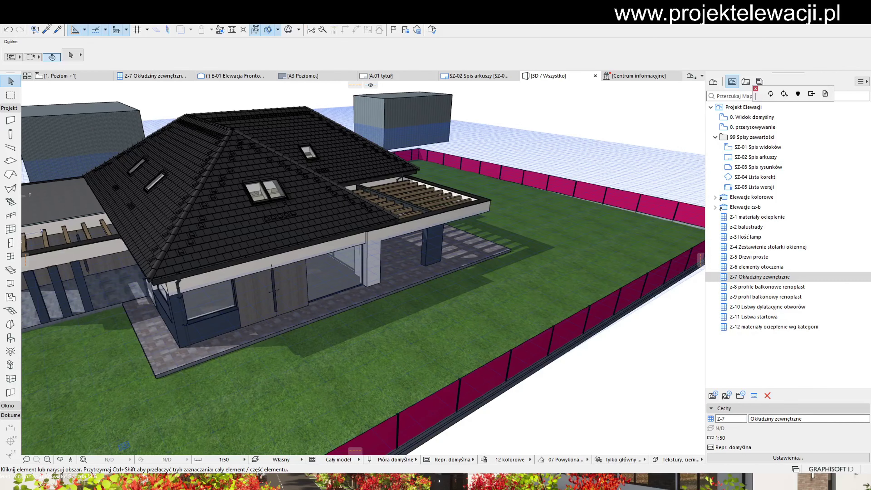
pyautogui.click(47, 19)
pyautogui.click(76, 64)
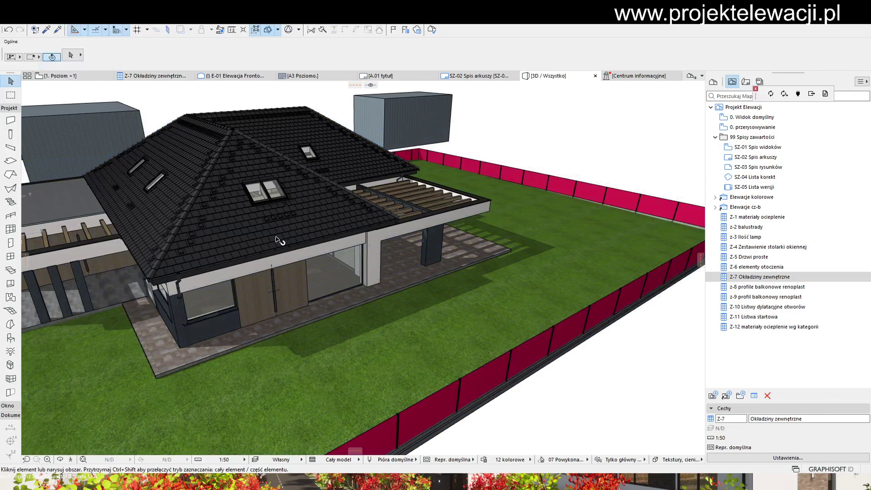
# - Examine the light strips above the garage door, the entrance canopy and the wall light on the wood cladding
pyautogui.keyDown('shift'); pyautogui.moveTo(276, 240); pyautogui.dragTo(104, 187, button='middle'); pyautogui.keyUp('shift')
pyautogui.scroll(4, 275, 296)
pyautogui.scroll(6, 176, 239)
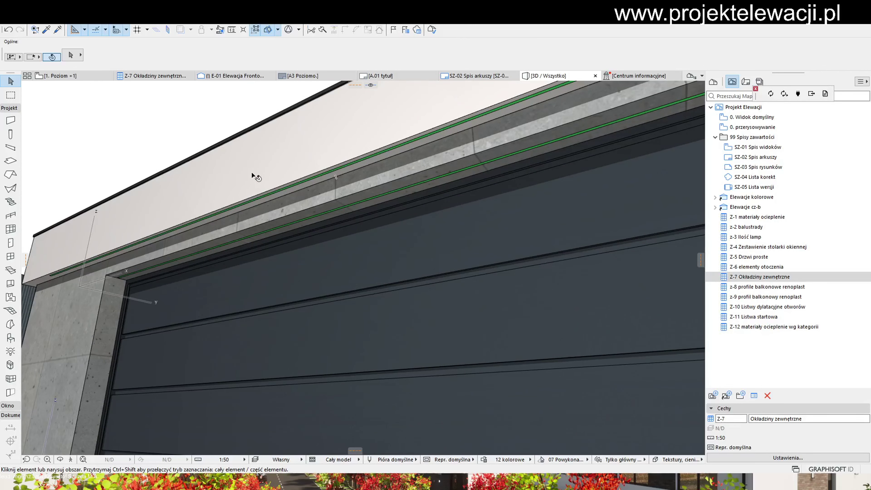
pyautogui.keyDown('shift'); pyautogui.moveTo(185, 212); pyautogui.dragTo(209, 228, button='middle'); pyautogui.keyUp('shift')
pyautogui.scroll(-2, 218, 227)
pyautogui.moveTo(350, 234); pyautogui.dragTo(63, 271, button='middle')
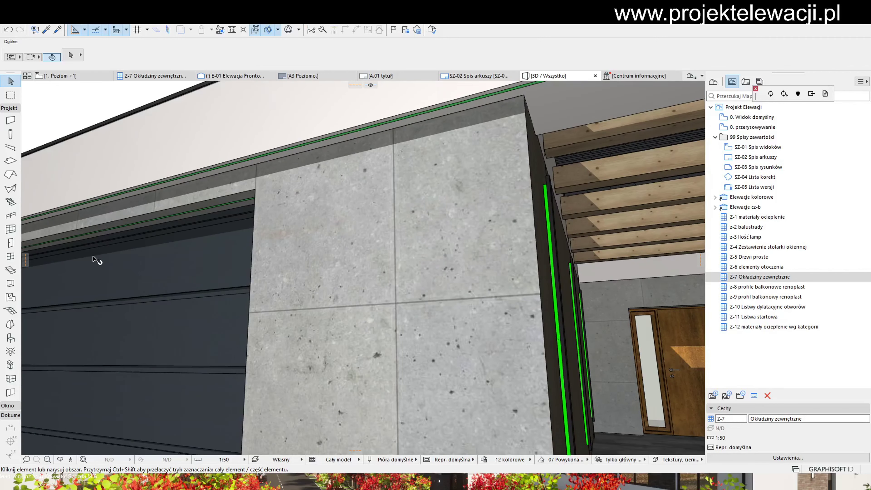
pyautogui.scroll(-2, 167, 254)
pyautogui.moveTo(275, 248); pyautogui.dragTo(195, 245, button='middle')
pyautogui.keyDown('shift'); pyautogui.moveTo(282, 245); pyautogui.dragTo(304, 273, button='middle'); pyautogui.keyUp('shift')
pyautogui.scroll(-2, 378, 302)
pyautogui.keyDown('shift'); pyautogui.moveTo(378, 302); pyautogui.dragTo(267, 381, button='middle'); pyautogui.keyUp('shift')
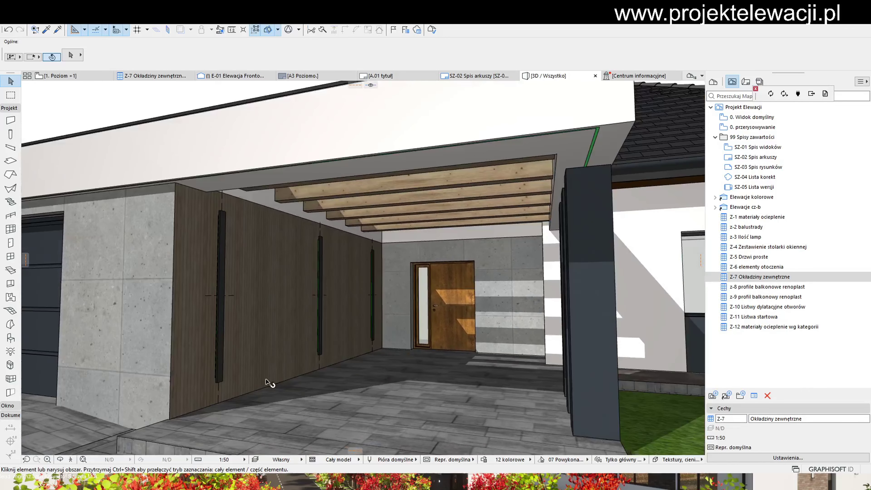
pyautogui.click(221, 297)
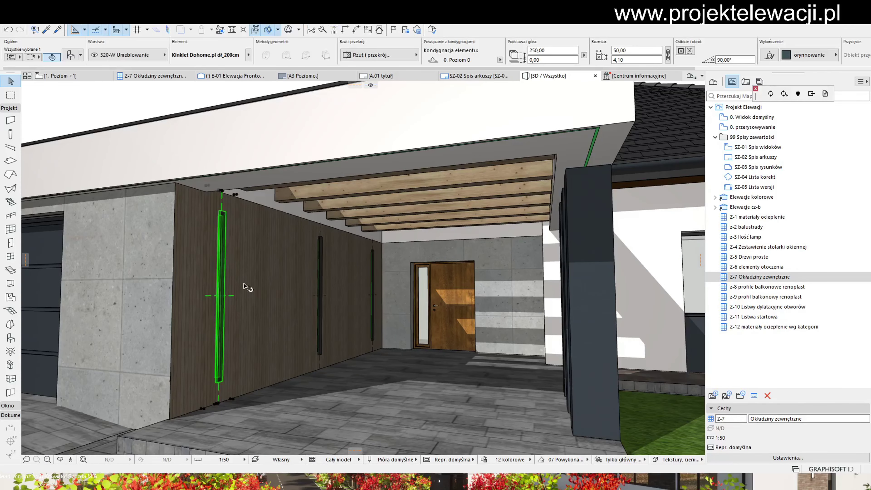
pyautogui.keyDown('shift'); pyautogui.moveTo(405, 299); pyautogui.dragTo(471, 312, button='middle'); pyautogui.keyUp('shift')
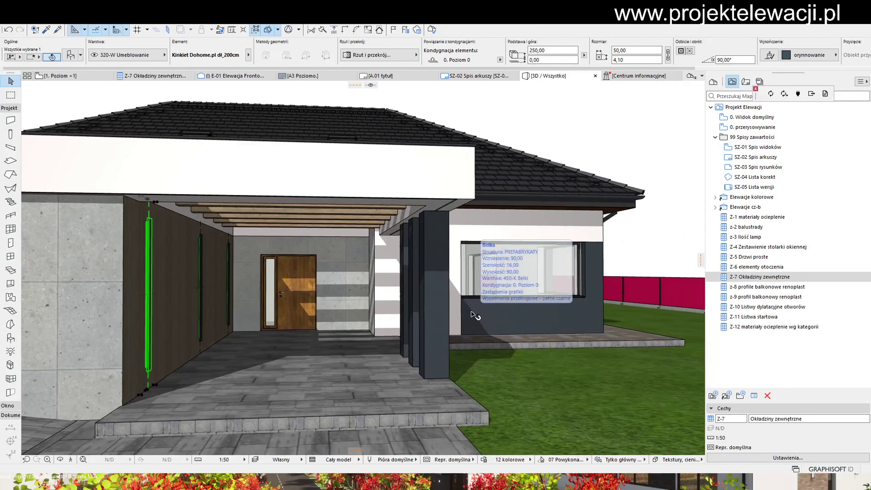
# - Clear the wall light selection and examine the entrance porch's timber ceiling beams, dark columns and light strips on the wood cladding
pyautogui.press('Escape')
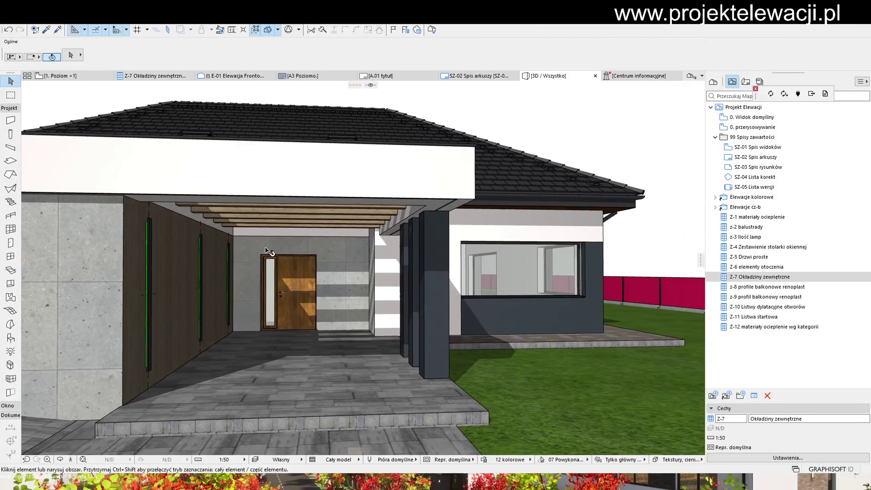
pyautogui.scroll(6, 321, 318)
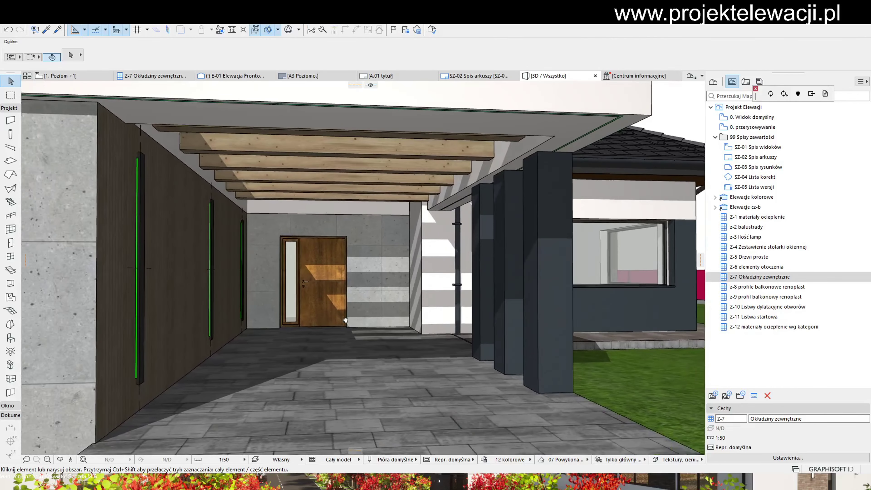
pyautogui.keyDown('shift'); pyautogui.moveTo(345, 320); pyautogui.dragTo(391, 195, button='middle'); pyautogui.keyUp('shift')
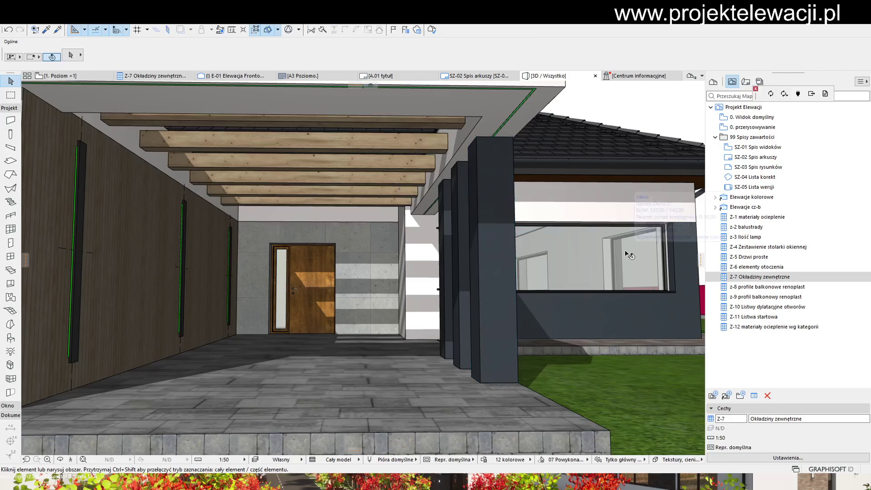
# - Examine the dark-clad corner window, the downpipe and the wood-clad side facade with its vertical wall light
pyautogui.keyDown('shift'); pyautogui.moveTo(593, 270); pyautogui.dragTo(227, 281, button='middle'); pyautogui.keyUp('shift')
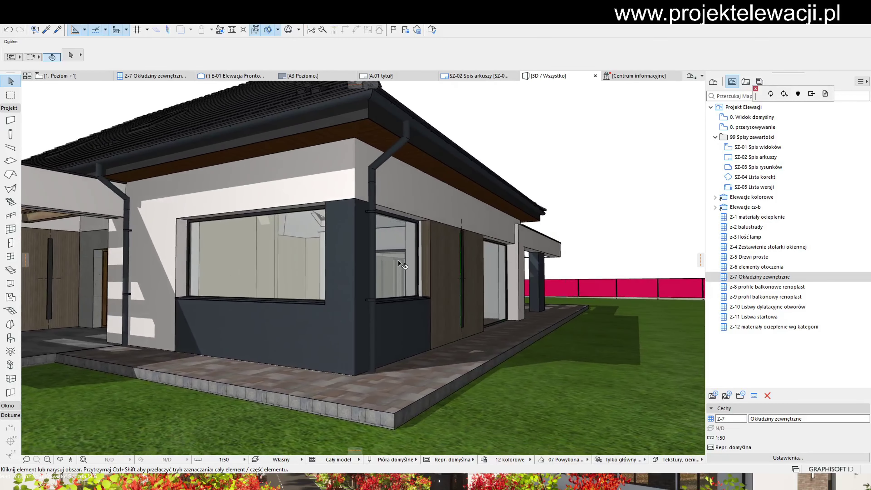
pyautogui.keyDown('shift'); pyautogui.moveTo(398, 262); pyautogui.dragTo(411, 234, button='middle'); pyautogui.keyUp('shift')
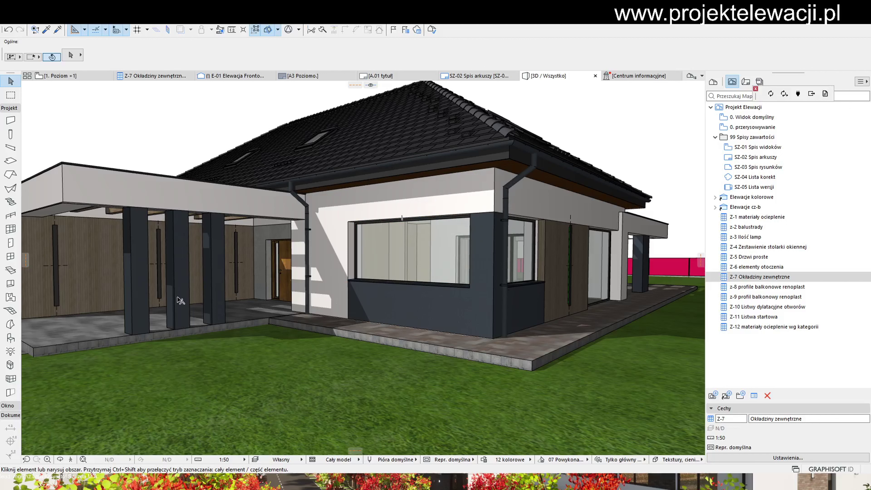
pyautogui.moveTo(218, 309)
pyautogui.keyDown('shift'); pyautogui.moveTo(541, 304); pyautogui.dragTo(305, 303, button='middle'); pyautogui.keyUp('shift')
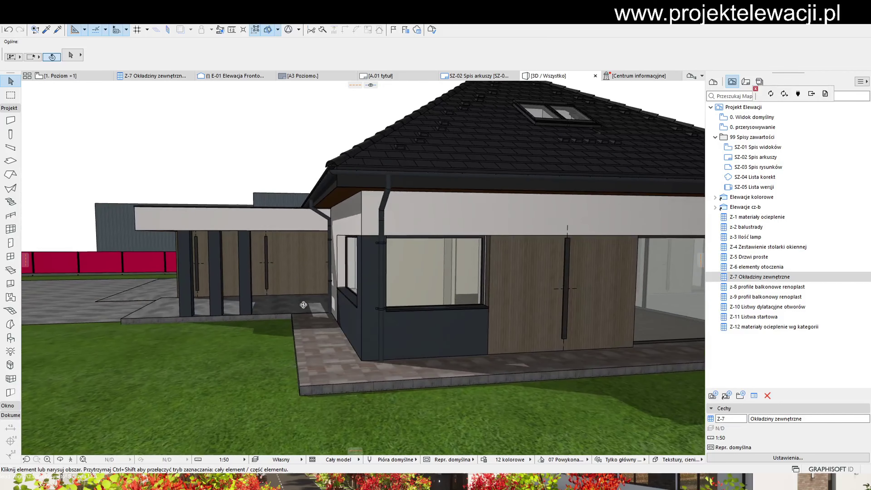
pyautogui.keyDown('shift'); pyautogui.moveTo(476, 316); pyautogui.dragTo(402, 291, button='middle'); pyautogui.keyUp('shift')
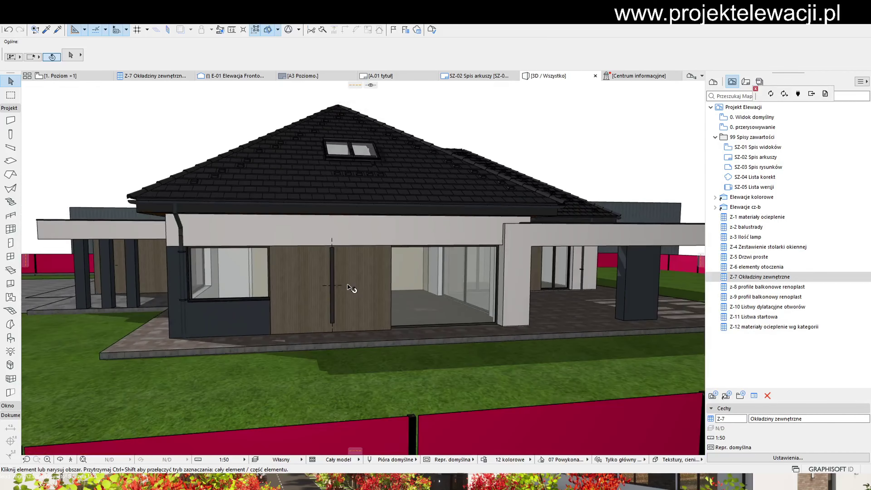
# - Inspect the covered terrace, including its canopy, timber beams, dark column, glazed doors, wood cladding and paving edge
pyautogui.keyDown('shift'); pyautogui.moveTo(347, 285); pyautogui.dragTo(209, 318, button='middle'); pyautogui.keyUp('shift')
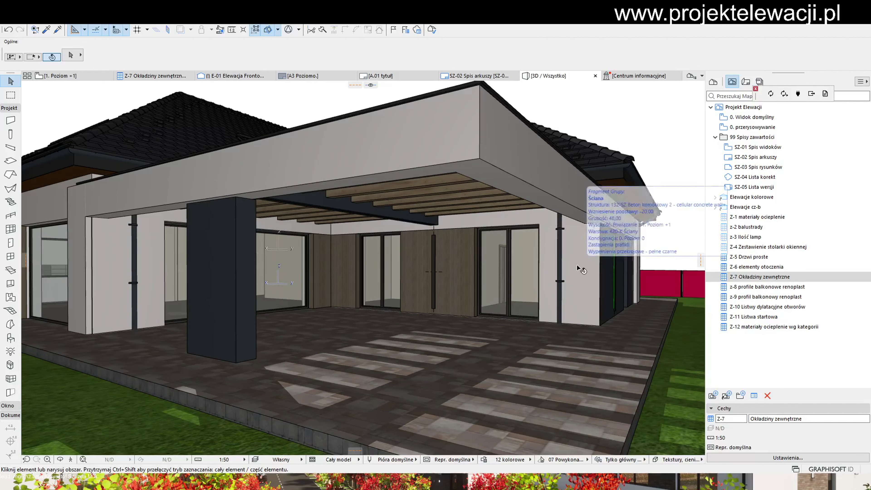
pyautogui.keyDown('shift'); pyautogui.moveTo(527, 335); pyautogui.dragTo(493, 330, button='middle'); pyautogui.keyUp('shift')
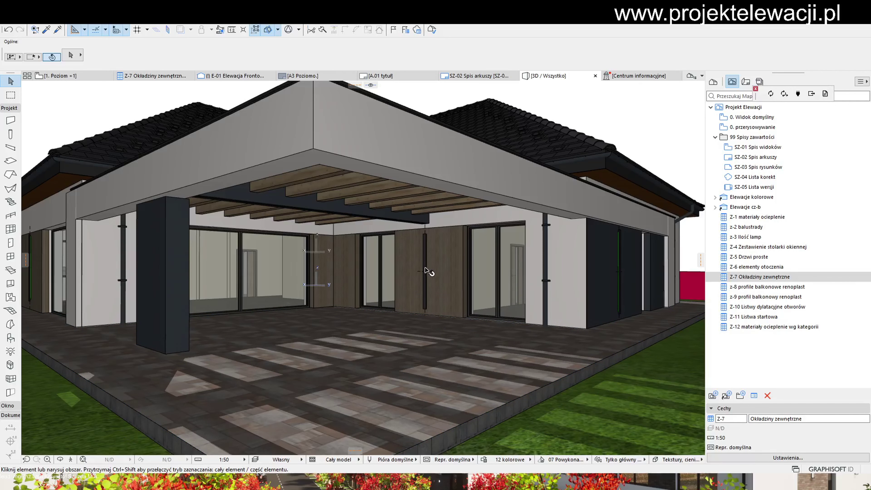
pyautogui.moveTo(299, 291)
pyautogui.keyDown('shift'); pyautogui.mouseDown(button='middle')
pyautogui.moveTo(321, 301)
pyautogui.moveTo(312, 296)
pyautogui.mouseUp(button='middle'); pyautogui.keyUp('shift')
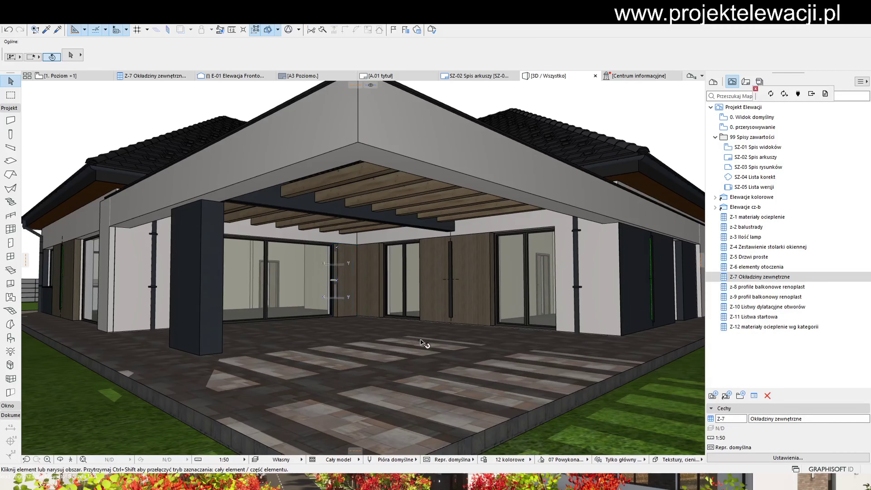
pyautogui.scroll(1, 446, 281)
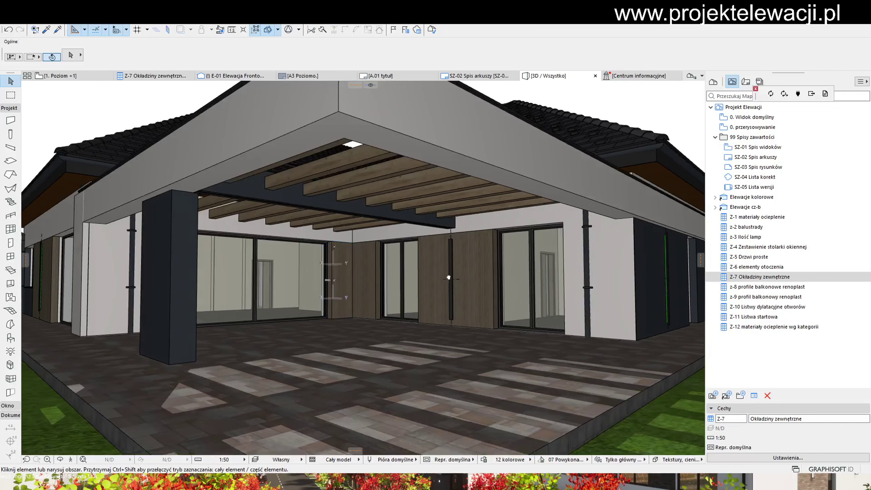
pyautogui.moveTo(448, 276); pyautogui.dragTo(487, 271, button='middle')
pyautogui.scroll(4, 442, 294)
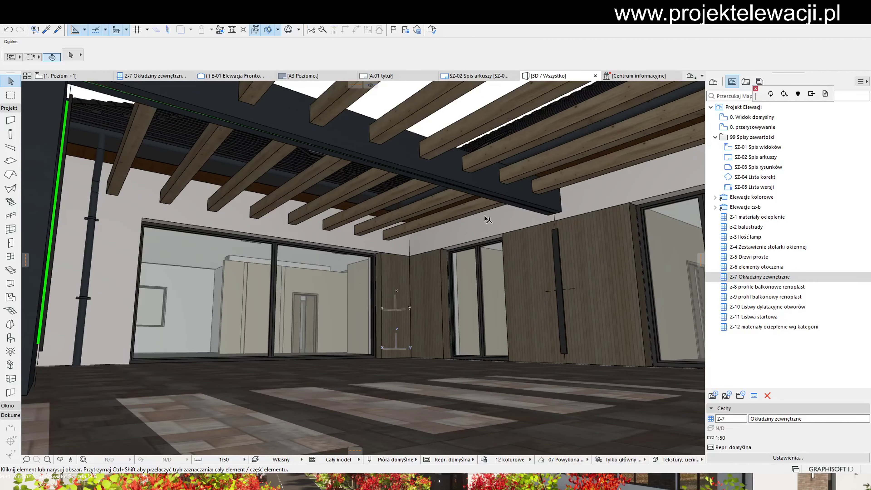
pyautogui.scroll(-2, 487, 220)
pyautogui.moveTo(468, 239); pyautogui.dragTo(413, 284, button='middle')
pyautogui.scroll(-10, 412, 285)
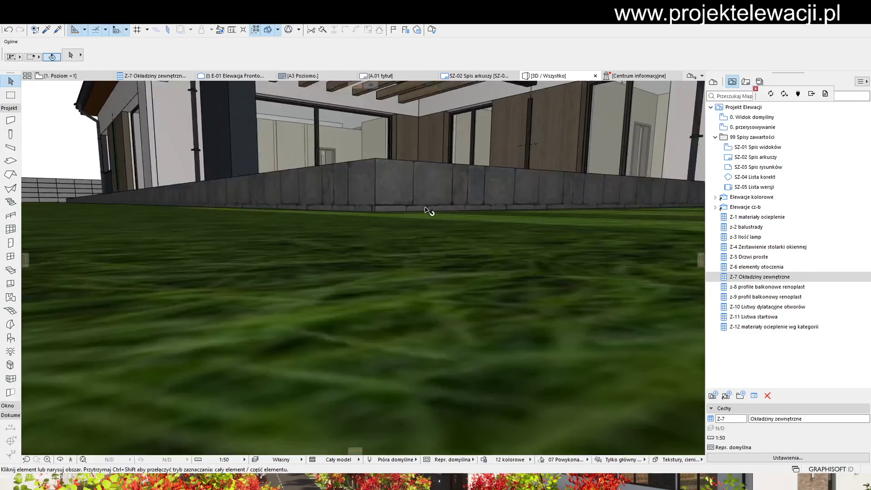
pyautogui.scroll(-8, 429, 195)
# - Select the two dark cladding panels beside the narrow terrace-side window to check their cross-section dimensions, and clear the selection
pyautogui.keyDown('shift'); pyautogui.moveTo(429, 196); pyautogui.dragTo(350, 269, button='middle'); pyautogui.keyUp('shift')
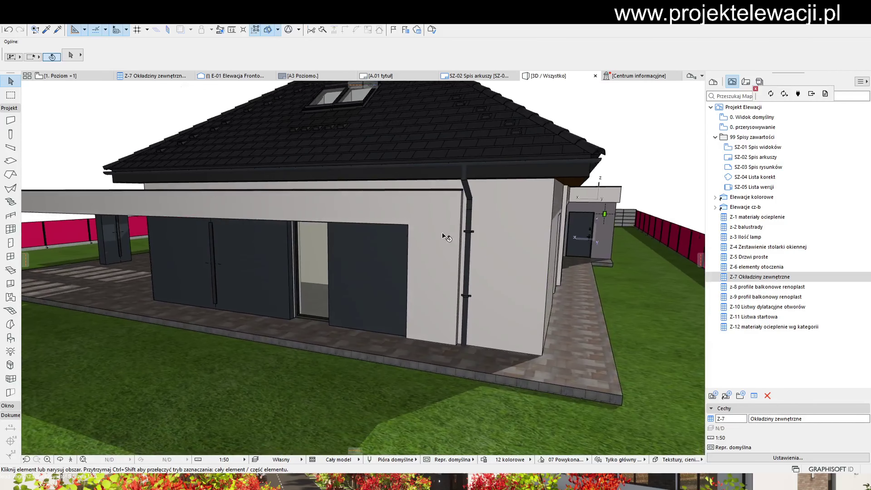
pyautogui.keyDown('shift'); pyautogui.moveTo(442, 275); pyautogui.dragTo(374, 275, button='middle'); pyautogui.keyUp('shift')
pyautogui.click(242, 274)
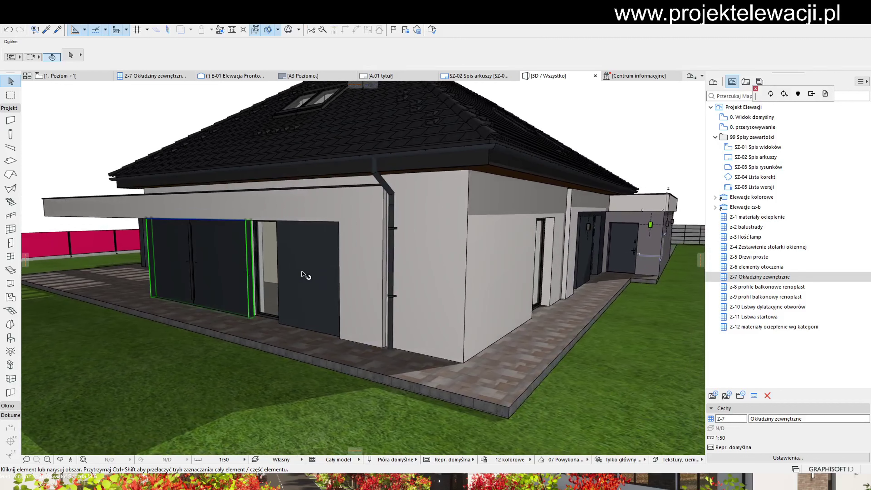
pyautogui.keyDown('shift'); pyautogui.click(303, 265); pyautogui.keyUp('shift')
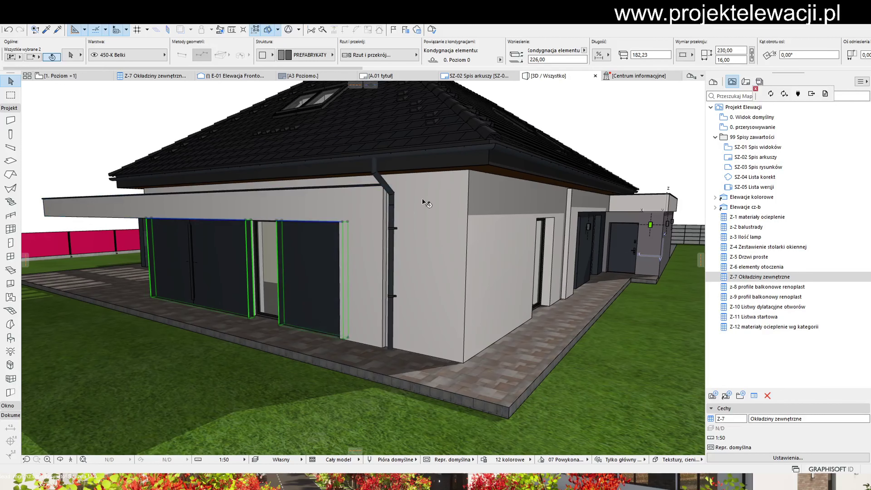
pyautogui.click(735, 61)
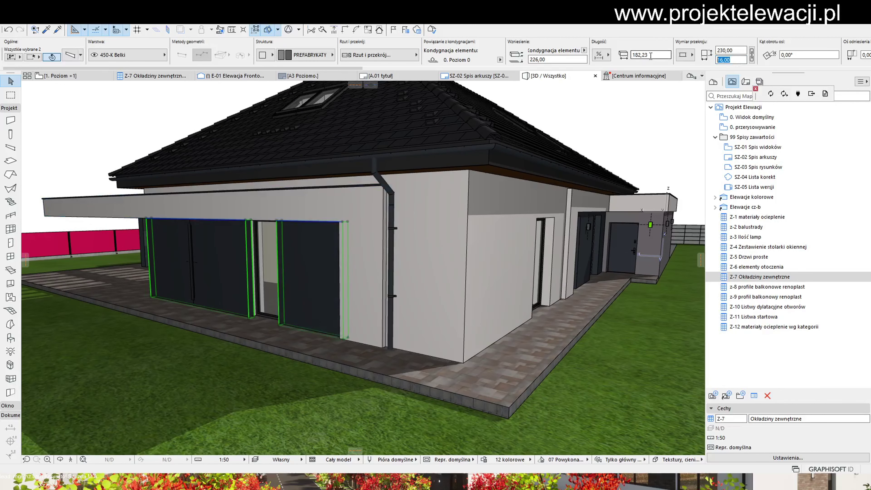
pyautogui.press('Escape')
# - Examine the eaves, vertical wall projection, dark cladding and wall lamps along the facade facing the fence
pyautogui.keyDown('shift'); pyautogui.moveTo(425, 260); pyautogui.dragTo(507, 194, button='middle'); pyautogui.keyUp('shift')
pyautogui.scroll(-3, 509, 195)
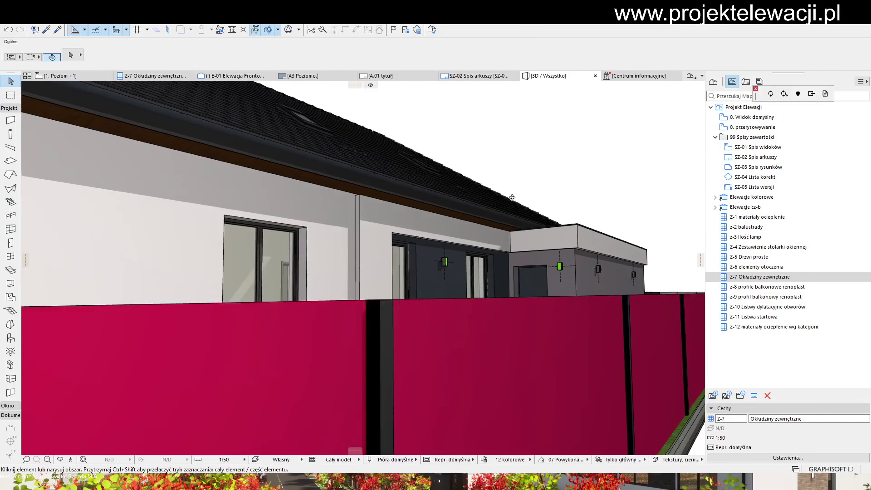
pyautogui.scroll(5, 412, 227)
pyautogui.moveTo(412, 228); pyautogui.dragTo(426, 263, button='middle')
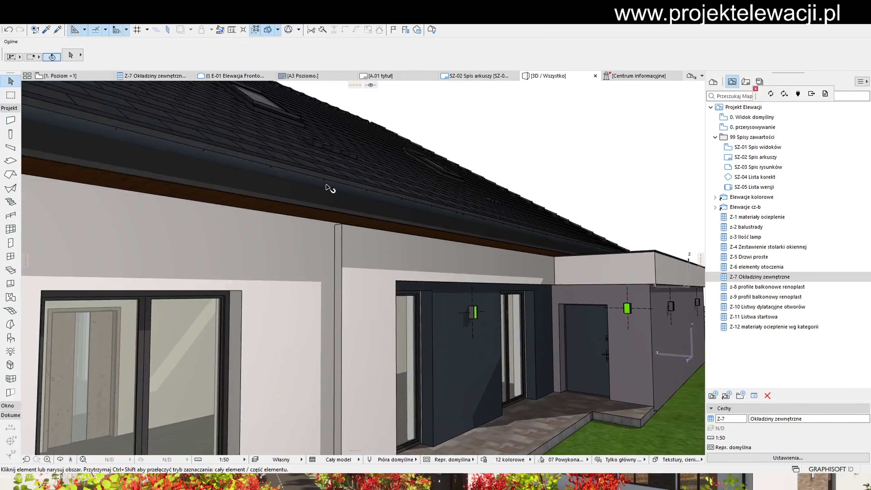